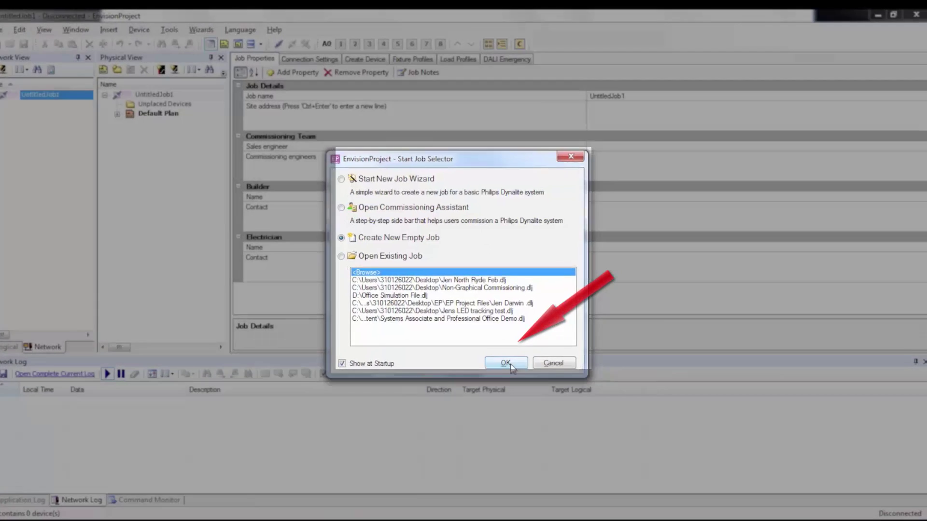
Start the empty job, rename UntitledJob1 to the owner's Dynalite project name, and connect over COM6.
{"action": "left_click", "coordinate": [510, 355]}
{"action": "left_click", "coordinate": [595, 102]}
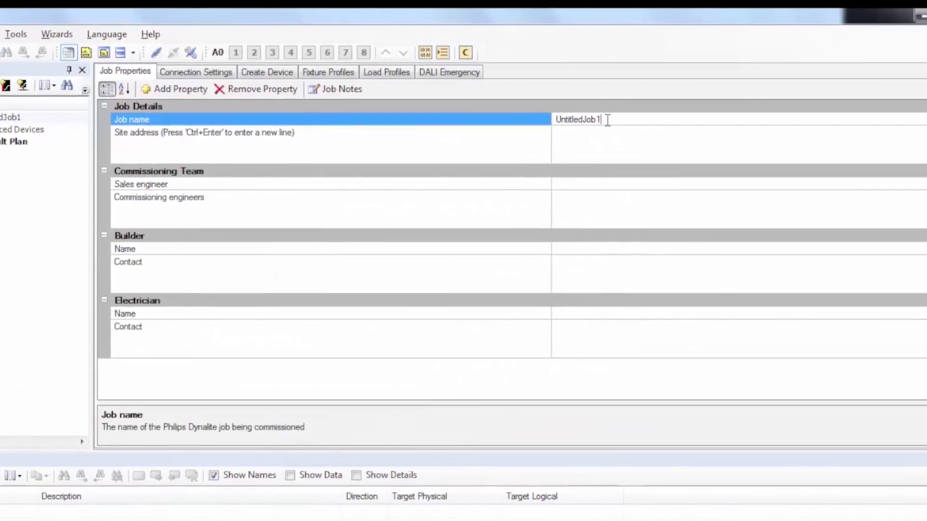
{"action": "type", "text": "Jen's "}
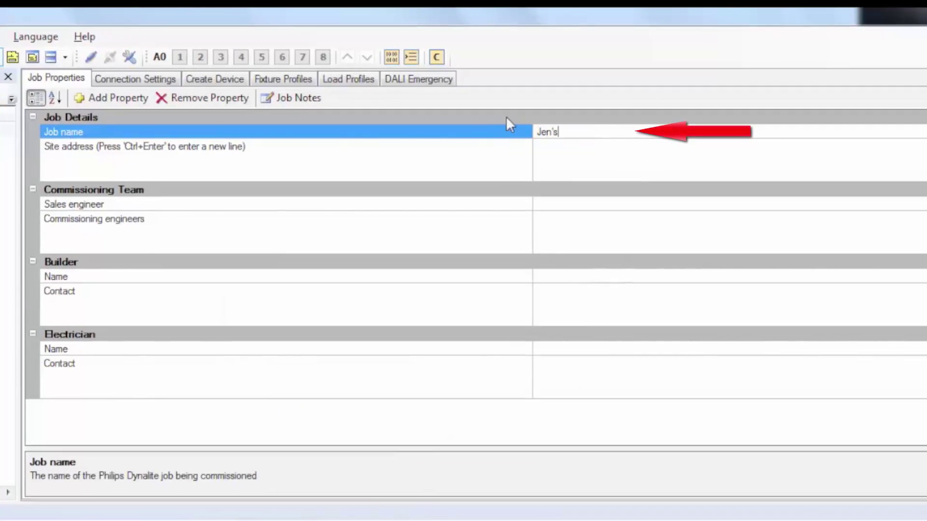
{"action": "type", "text": "Dynalite Project"}
{"action": "key", "text": "Tab"}
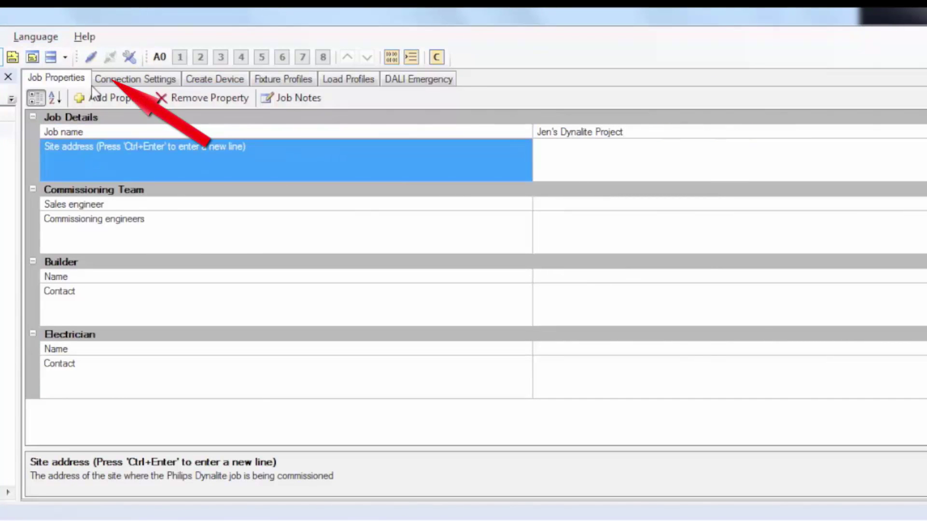
{"action": "left_click", "coordinate": [91, 56]}
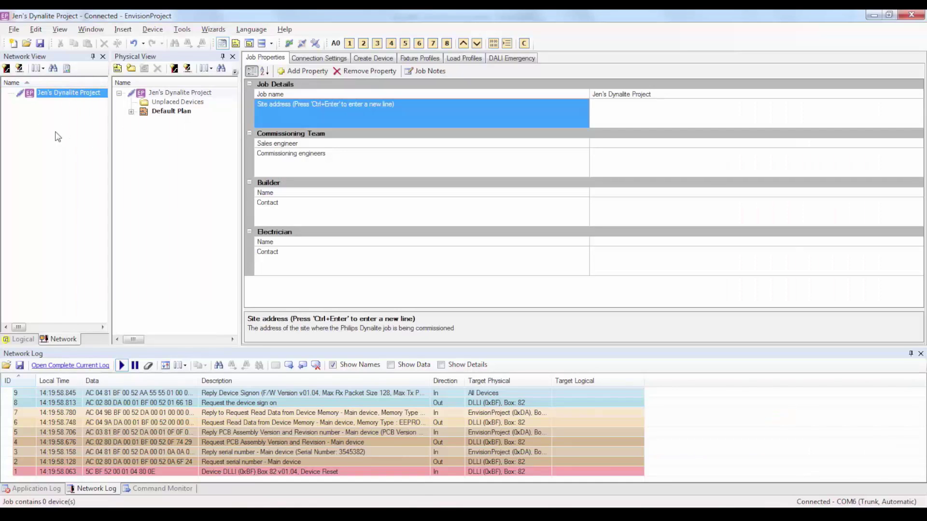
Add the discovered DLLI8I8O, box 82, from the network device list to the job.
{"action": "left_click", "coordinate": [19, 70]}
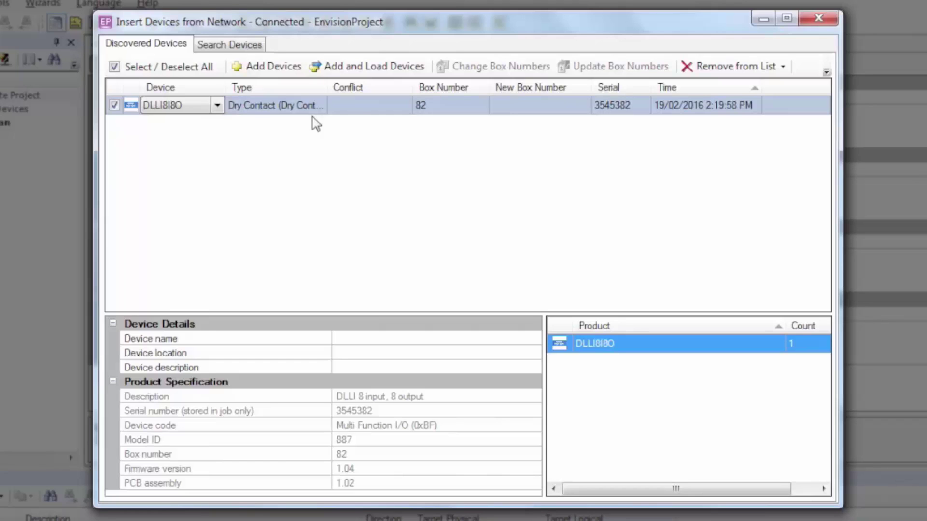
{"action": "left_click", "coordinate": [267, 68]}
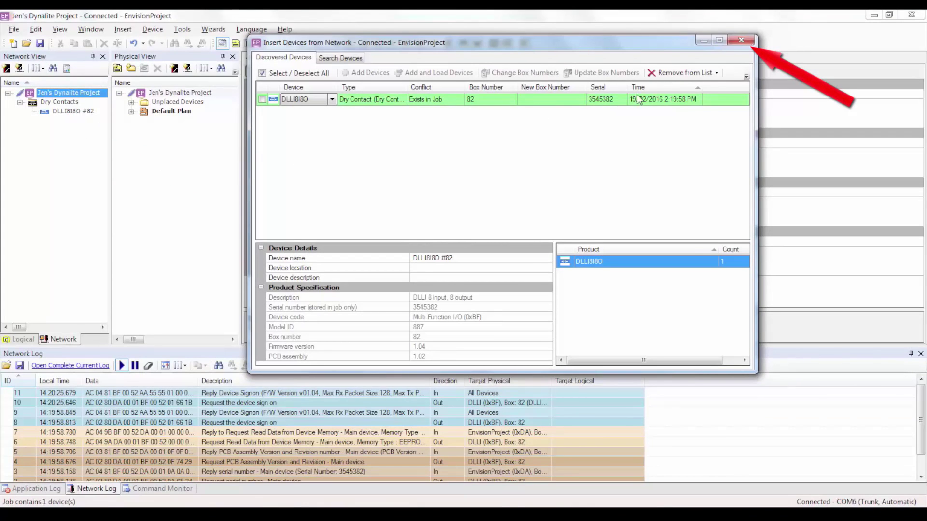
{"action": "left_click", "coordinate": [738, 41]}
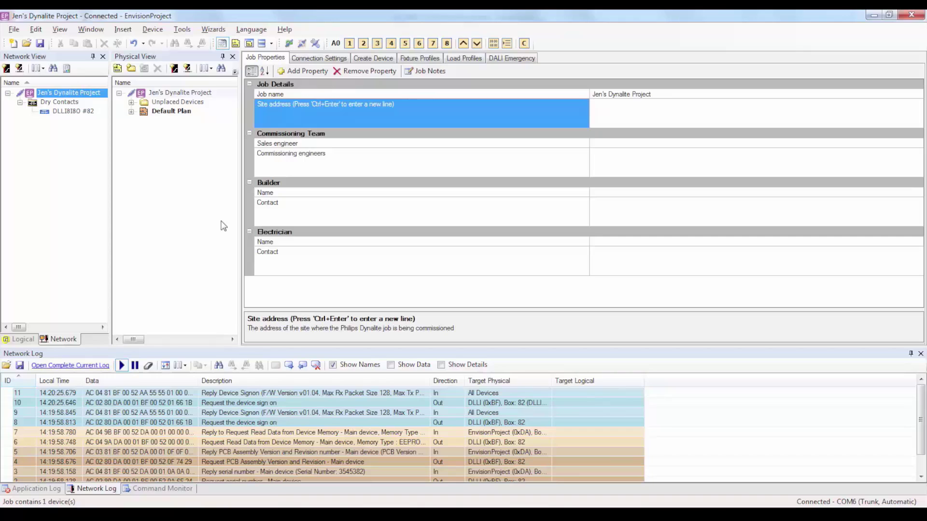
On the DLLI8I8O's Switches settings, change button 1's function from Preset to Custom.
{"action": "left_click", "coordinate": [73, 111]}
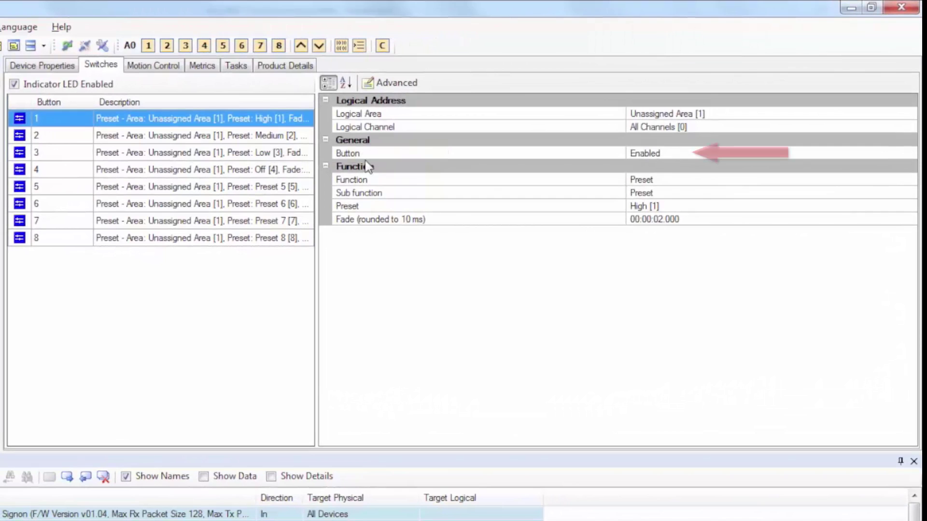
{"action": "left_click", "coordinate": [911, 155]}
{"action": "left_click", "coordinate": [910, 154]}
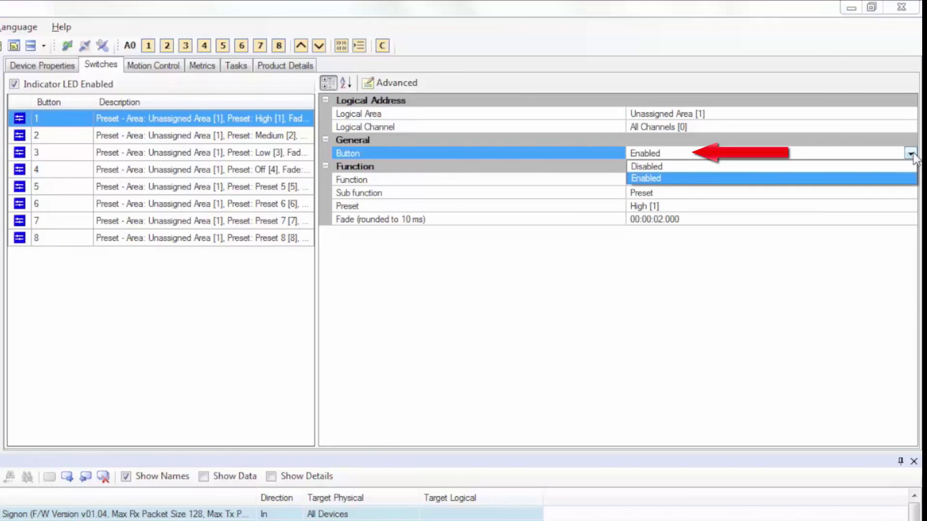
{"action": "left_click", "coordinate": [767, 181]}
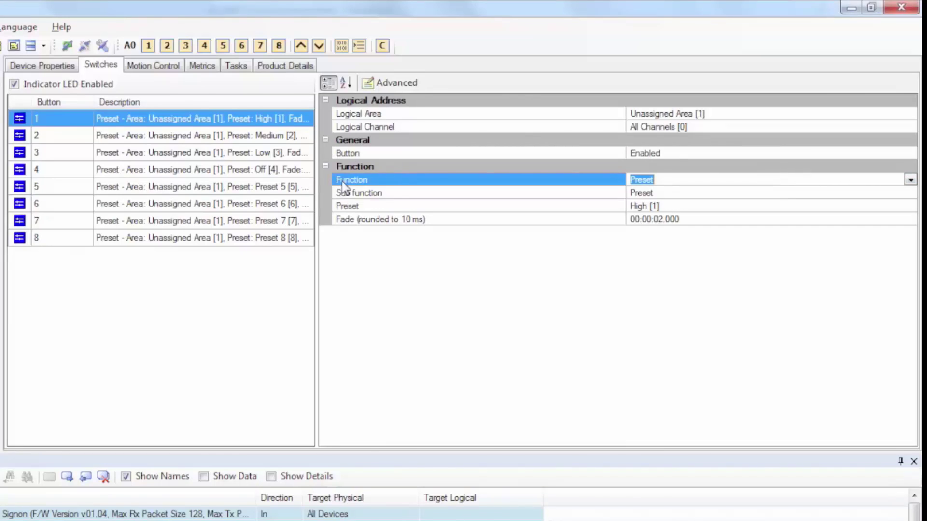
{"action": "left_click", "coordinate": [910, 182]}
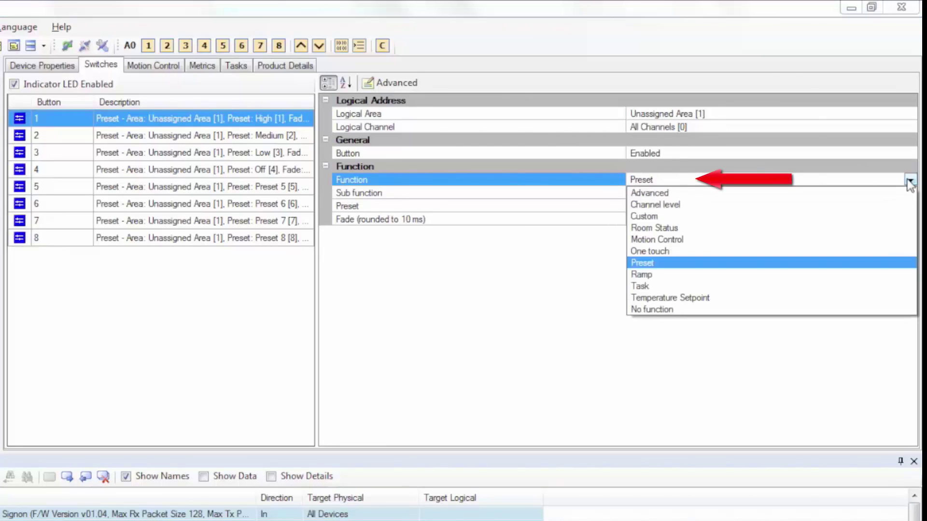
{"action": "left_click", "coordinate": [657, 222]}
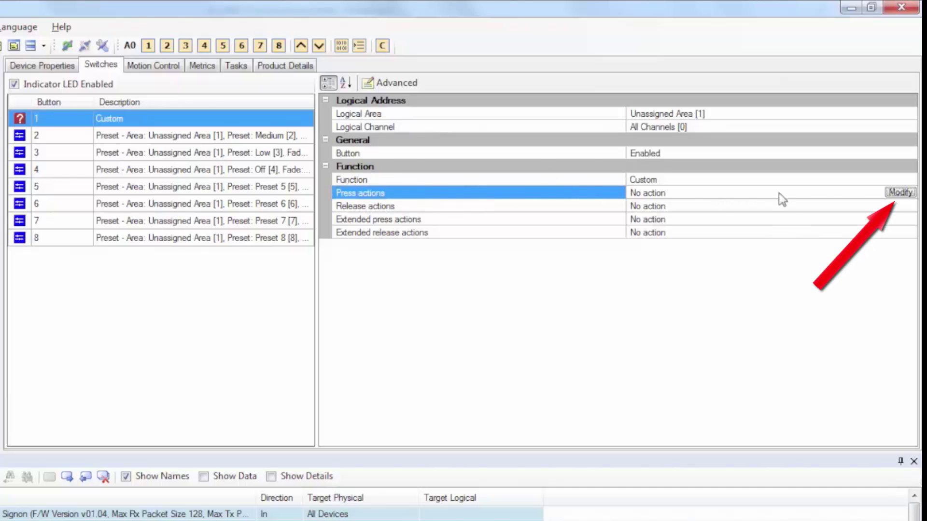
Give button 1 a press action of Channel Level 100 with a 2-second fade.
{"action": "left_click", "coordinate": [900, 192]}
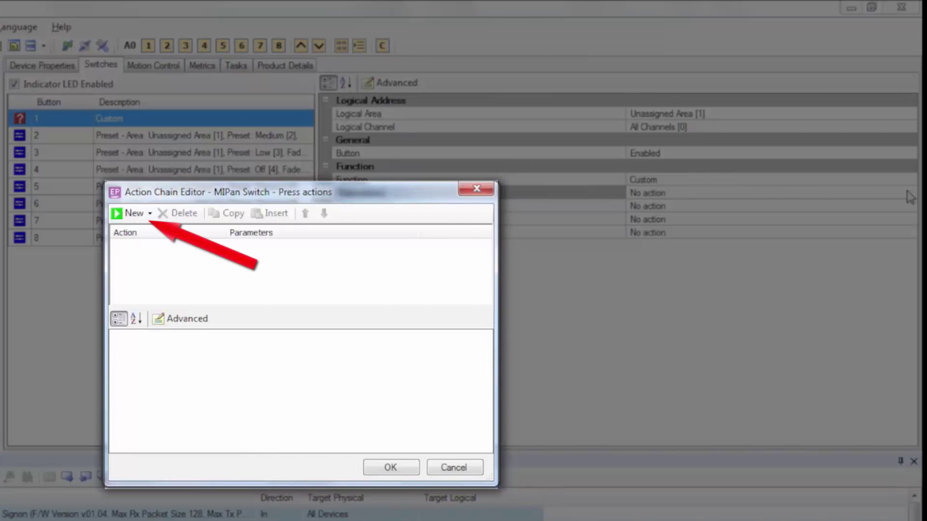
{"action": "left_click", "coordinate": [130, 214]}
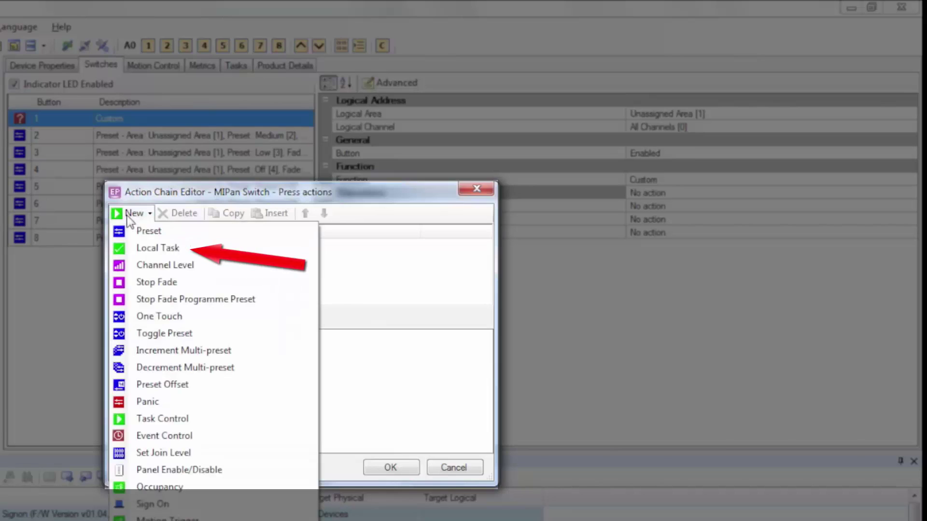
{"action": "left_click", "coordinate": [150, 266]}
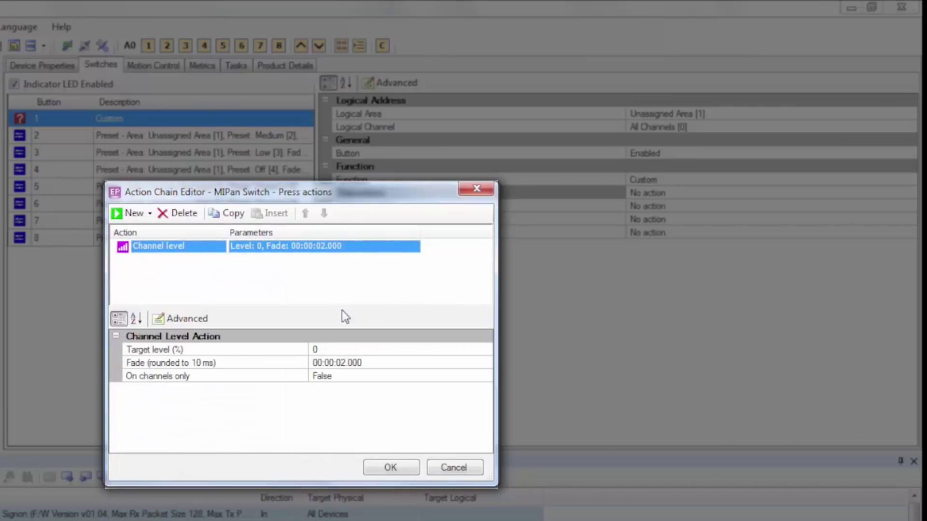
{"action": "left_click", "coordinate": [328, 351]}
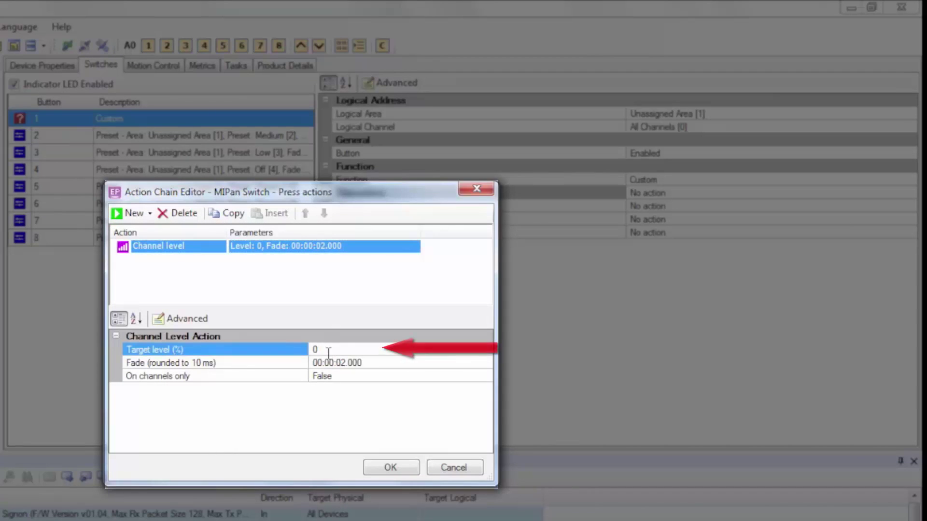
{"action": "key", "text": "BackSpace"}
{"action": "type", "text": "100"}
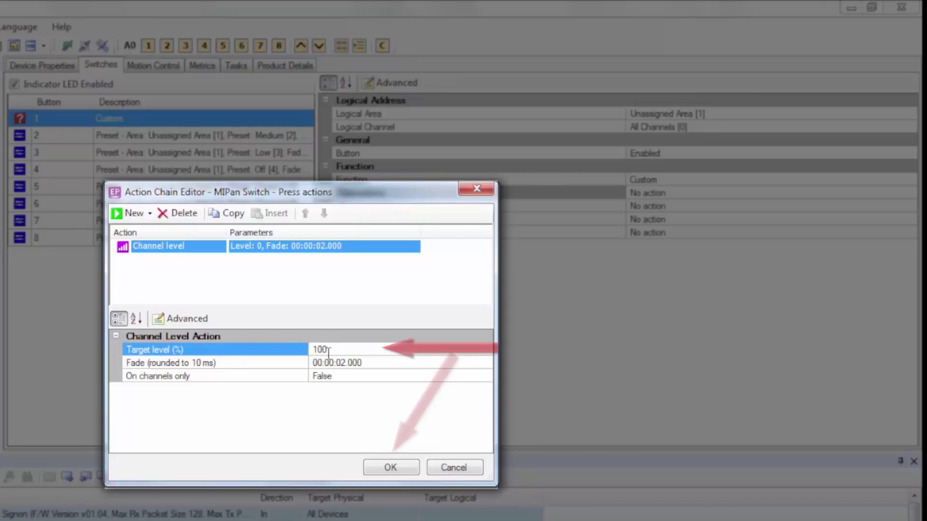
{"action": "left_click", "coordinate": [404, 468]}
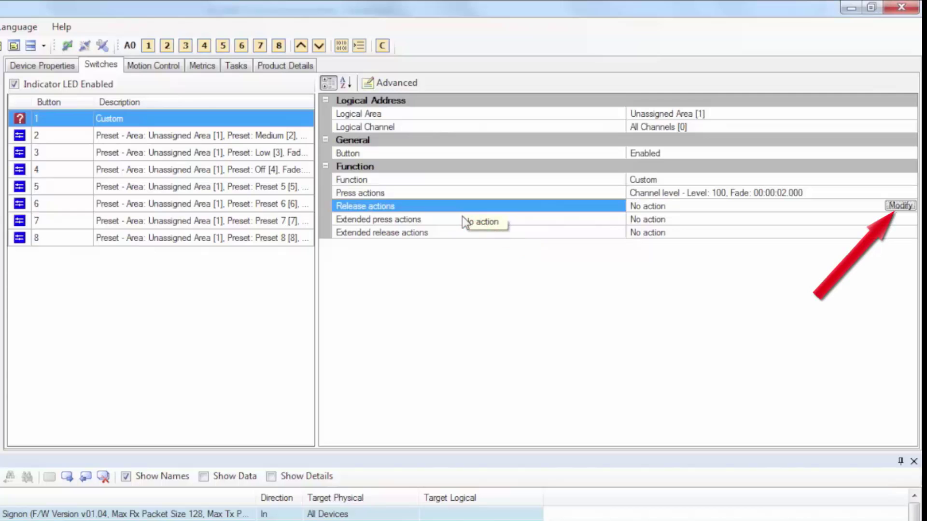
Give button 1 a release action of Channel Level 0 with a 2-second fade.
{"action": "left_click", "coordinate": [900, 206]}
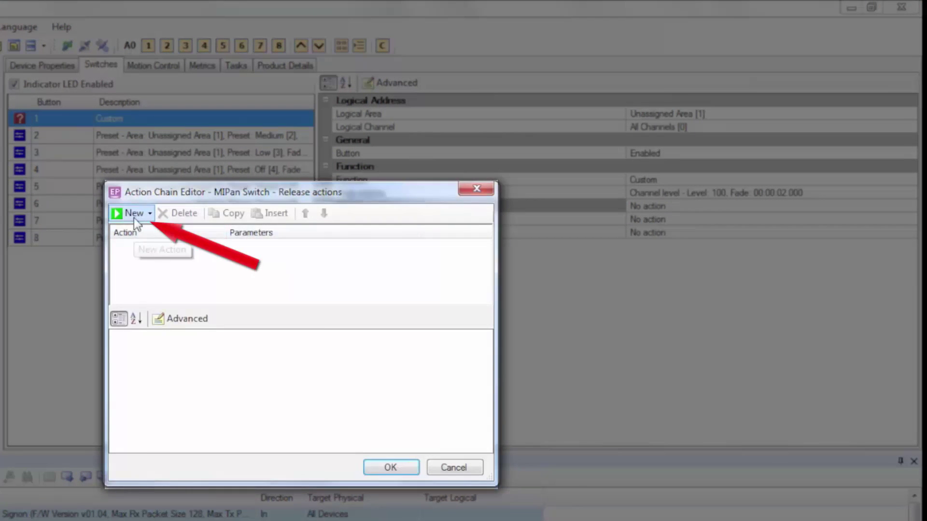
{"action": "left_click", "coordinate": [134, 216]}
{"action": "left_click", "coordinate": [155, 265]}
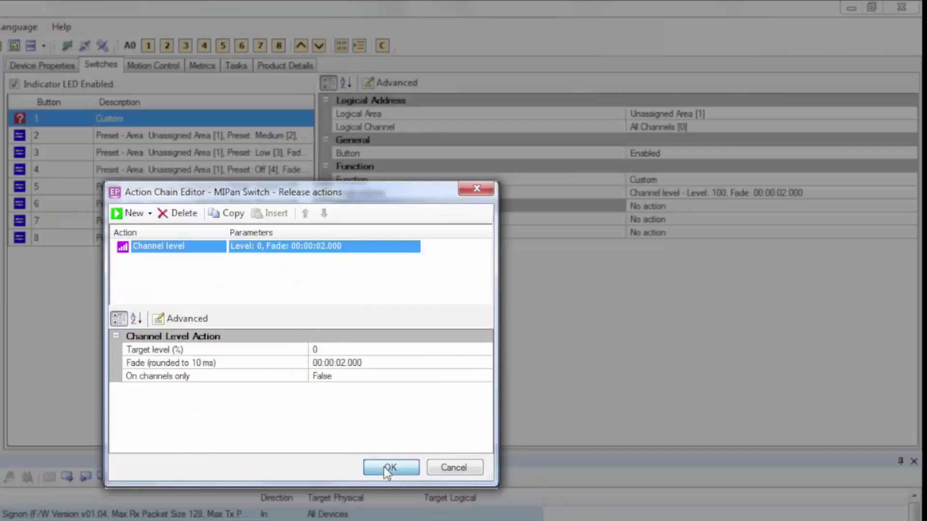
{"action": "left_click", "coordinate": [390, 467]}
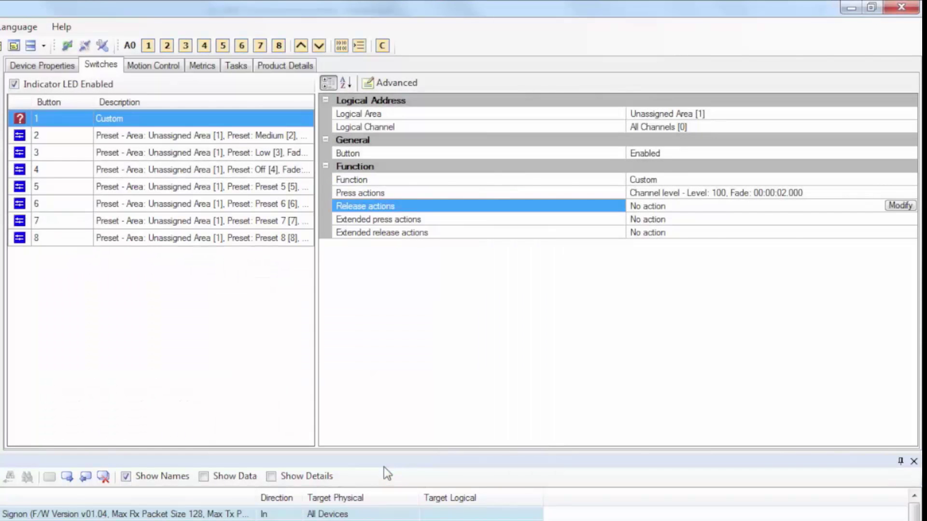
{"action": "key", "text": "Down"}
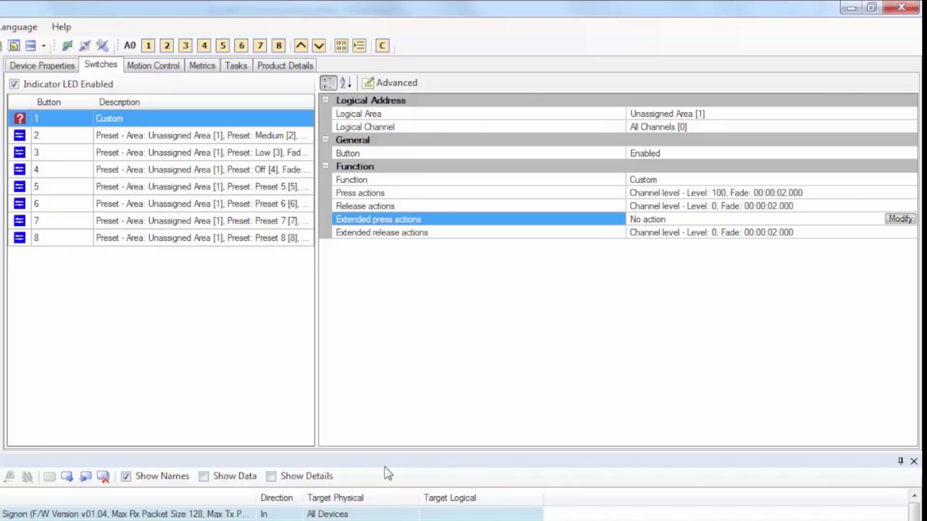
Copy button 1's custom press and release settings and paste them onto buttons 2–8.
{"action": "right_click", "coordinate": [149, 122]}
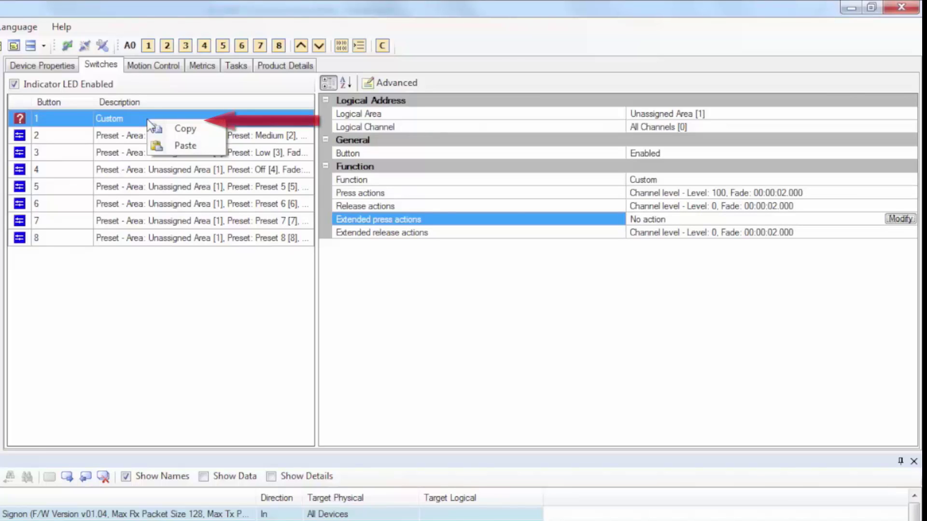
{"action": "left_click", "coordinate": [176, 131]}
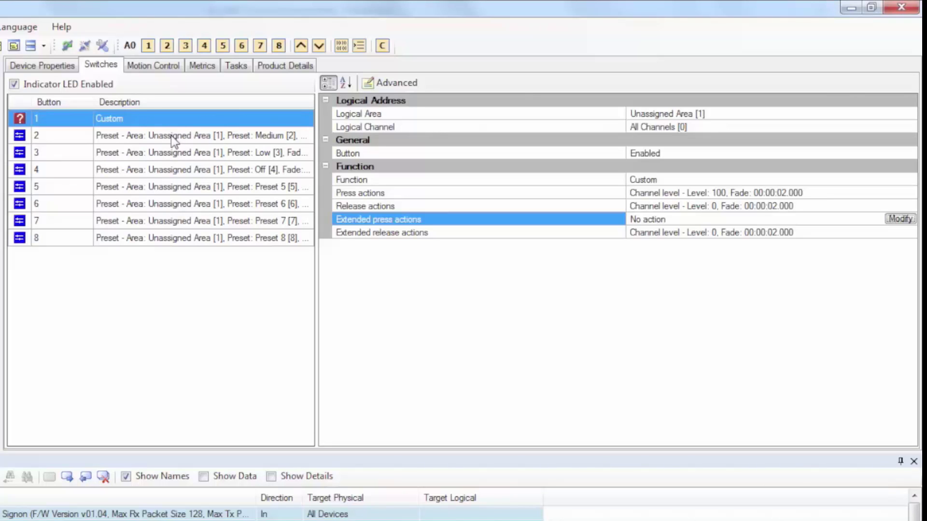
{"action": "left_click", "coordinate": [169, 135]}
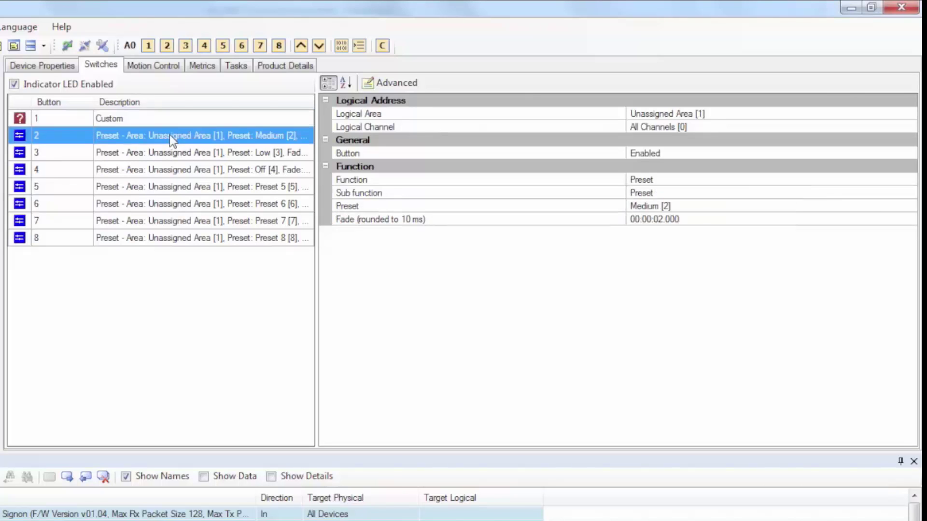
{"action": "left_click", "coordinate": [175, 240], "text": "shift"}
{"action": "right_click", "coordinate": [177, 182]}
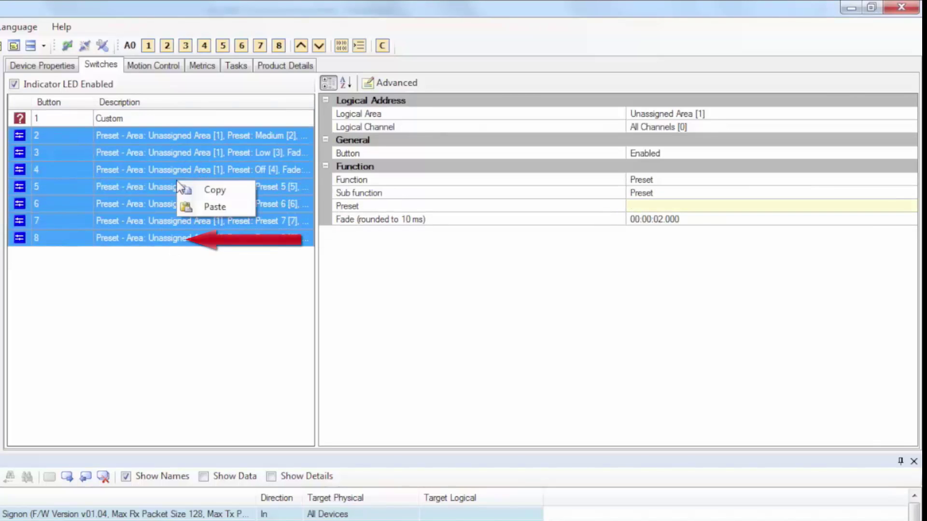
{"action": "left_click", "coordinate": [203, 207]}
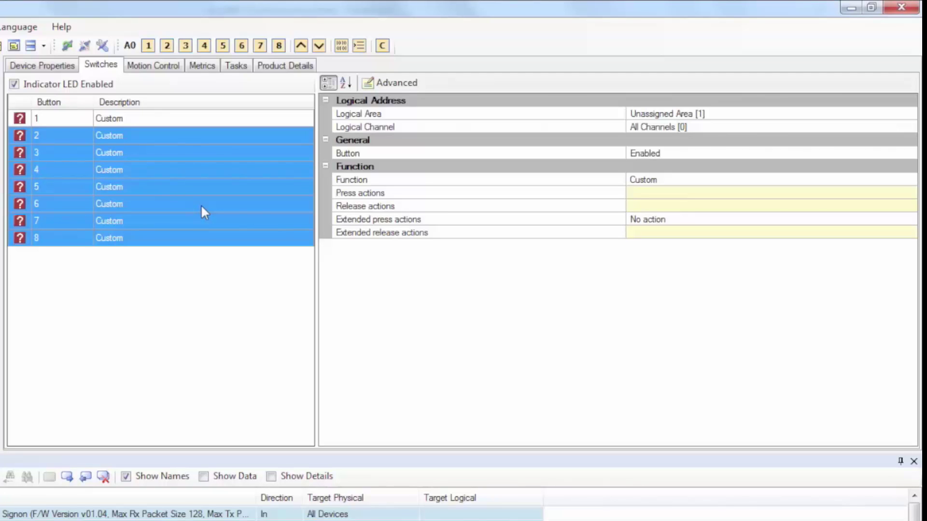
{"action": "left_click", "coordinate": [189, 120]}
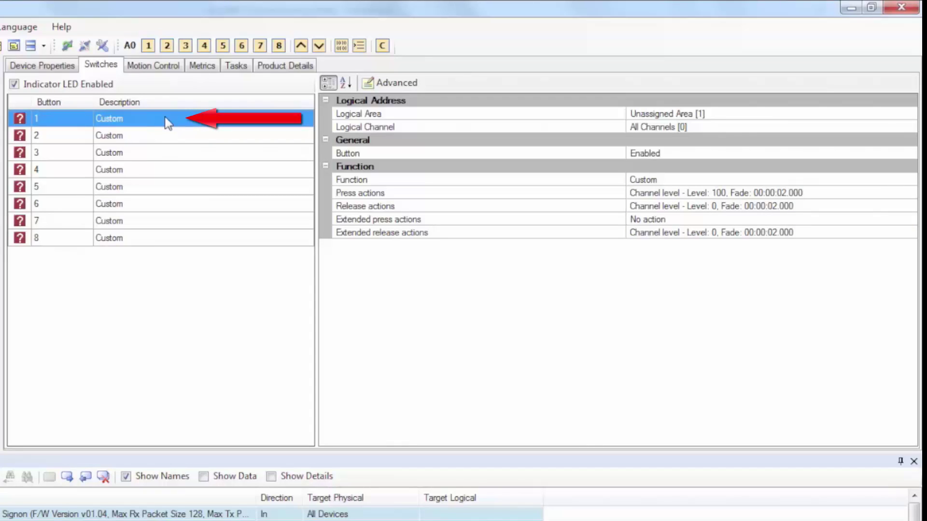
Set Logical Area 3 for all eight buttons and logical channel 1 for button 1.
{"action": "left_click", "coordinate": [150, 240], "text": "shift"}
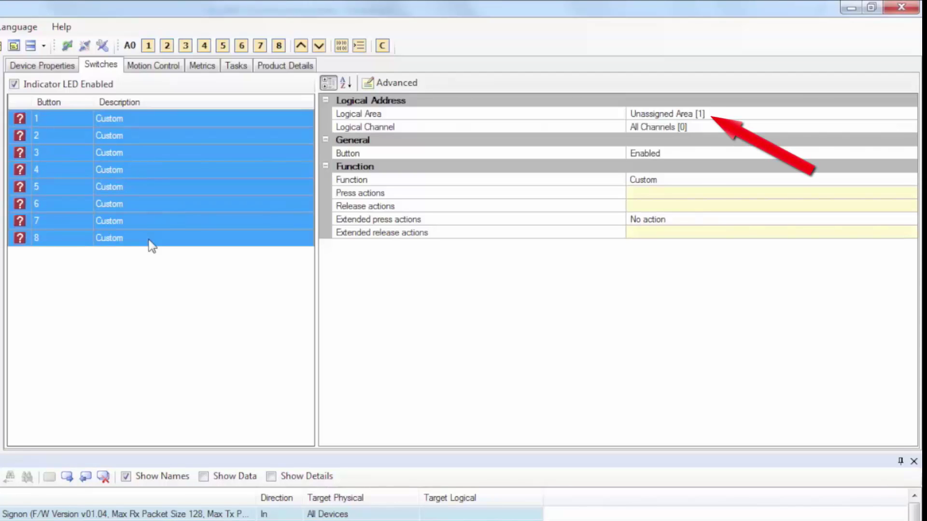
{"action": "left_click_drag", "start_coordinate": [714, 115], "coordinate": [604, 120]}
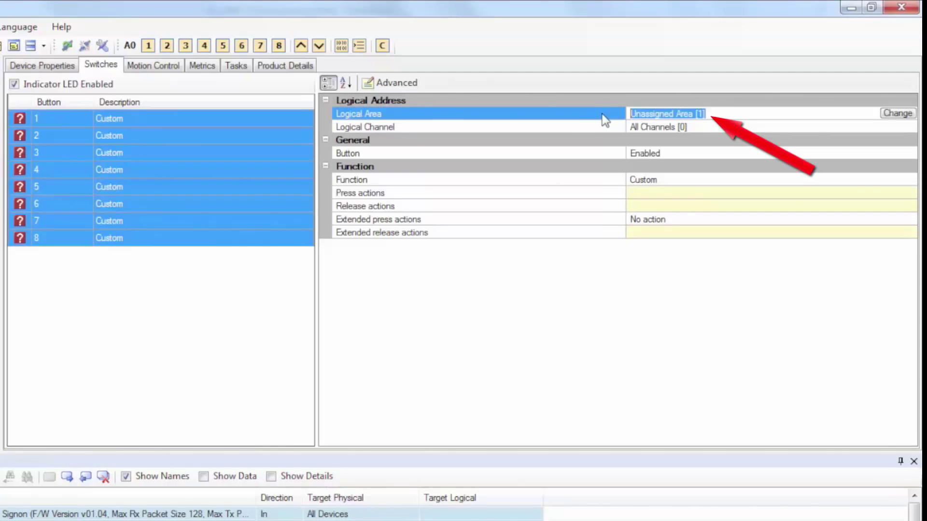
{"action": "type", "text": "3"}
{"action": "key", "text": "Tab"}
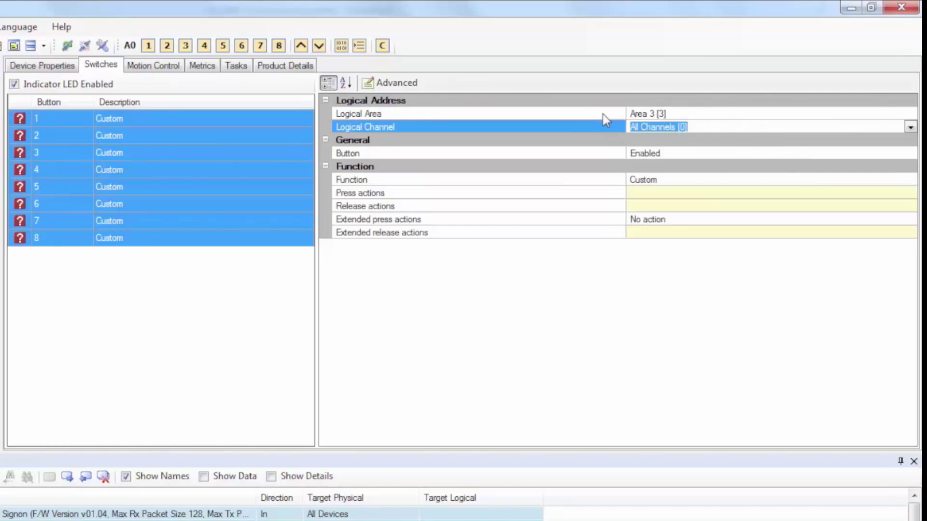
{"action": "type", "text": "1"}
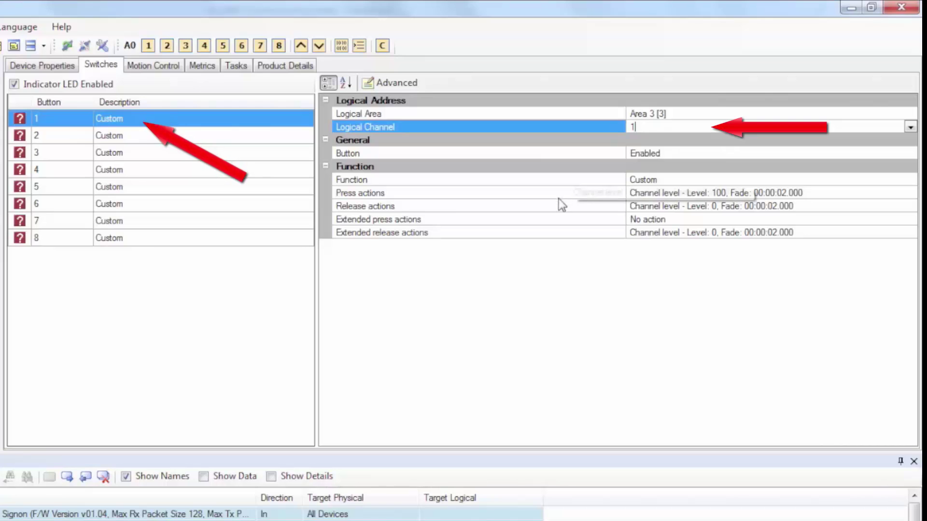
Assign logical channels 2, 3, 4 and 5 to buttons 2 through 5.
{"action": "left_click", "coordinate": [129, 138]}
{"action": "left_click", "coordinate": [686, 127]}
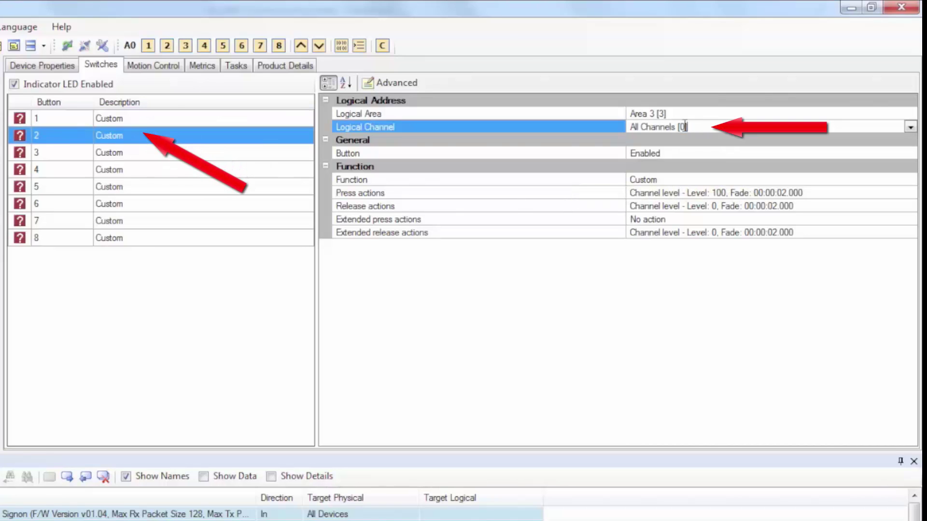
{"action": "type", "text": "2"}
{"action": "left_click", "coordinate": [264, 153]}
{"action": "left_click", "coordinate": [706, 126]}
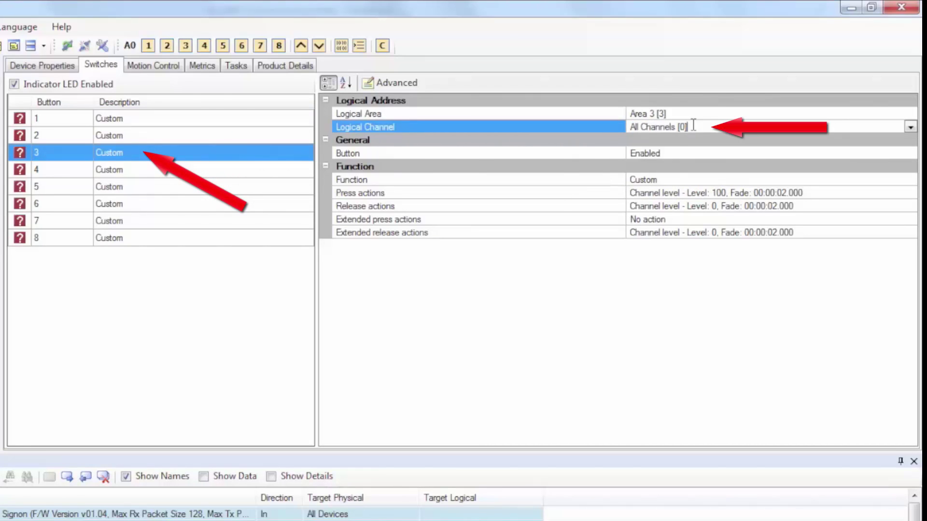
{"action": "type", "text": "3"}
{"action": "left_click", "coordinate": [270, 169]}
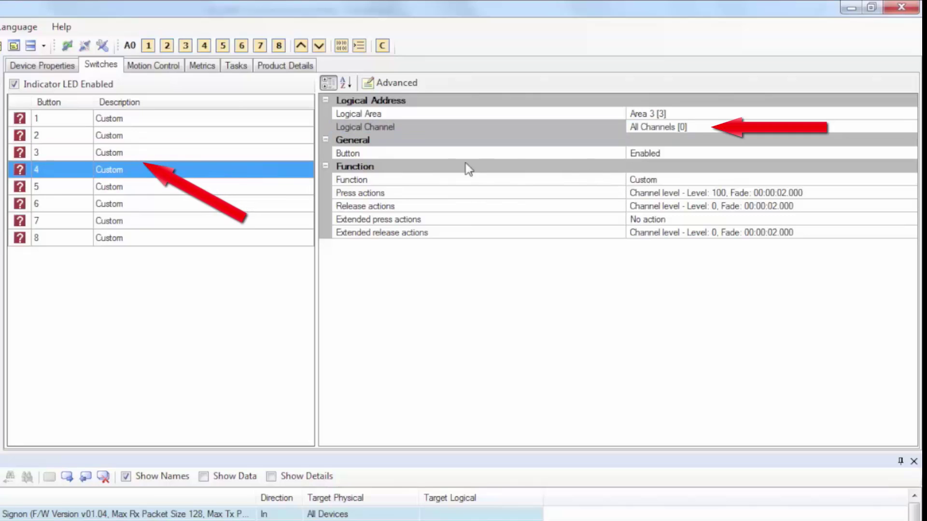
{"action": "left_click", "coordinate": [696, 127]}
{"action": "type", "text": "4"}
{"action": "left_click", "coordinate": [233, 187]}
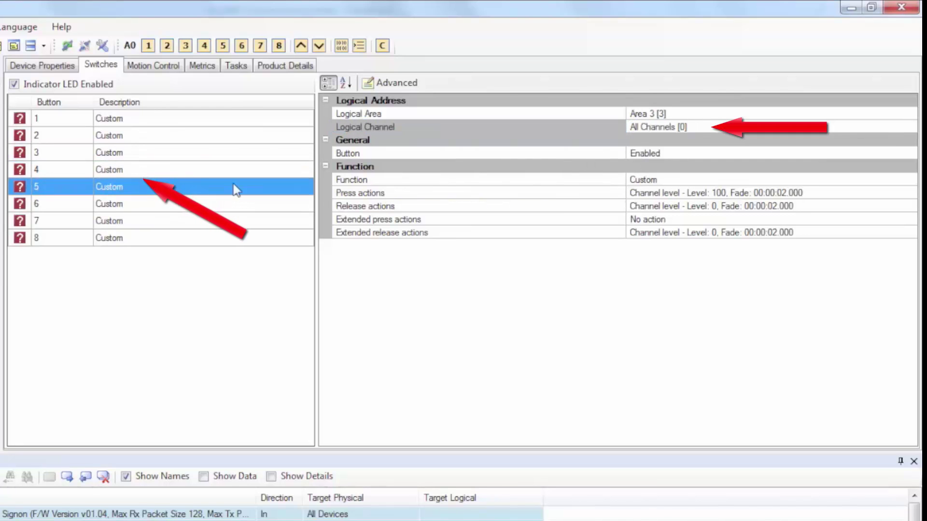
{"action": "left_click", "coordinate": [699, 125]}
{"action": "type", "text": "5"}
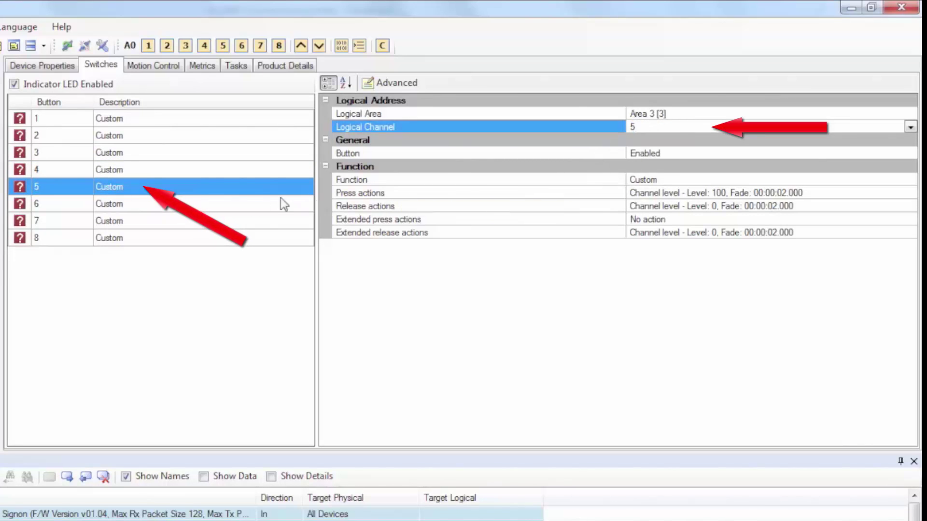
Assign logical channels 6, 7 and 8 to buttons 6 through 8.
{"action": "left_click", "coordinate": [277, 203]}
{"action": "left_click", "coordinate": [699, 127]}
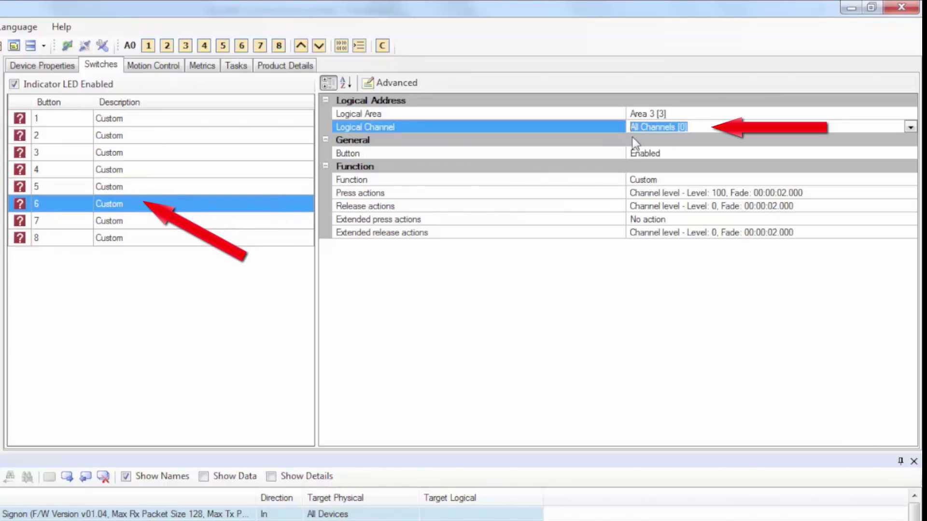
{"action": "type", "text": "6"}
{"action": "left_click", "coordinate": [282, 218]}
{"action": "left_click", "coordinate": [703, 126]}
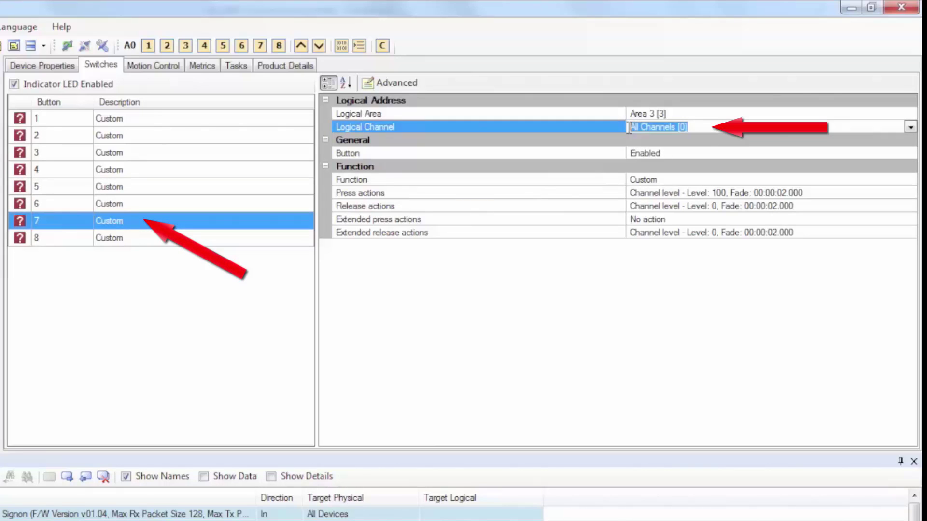
{"action": "type", "text": "7"}
{"action": "left_click", "coordinate": [235, 236]}
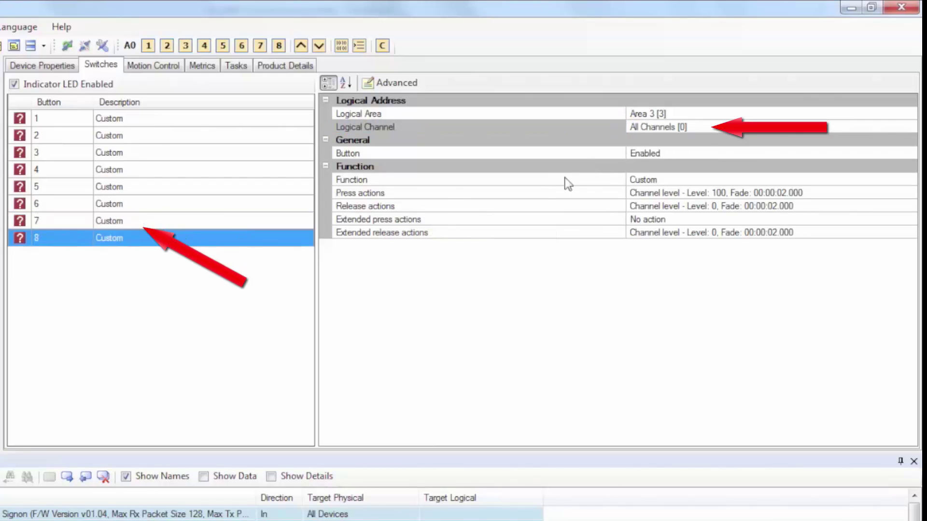
{"action": "left_click", "coordinate": [706, 126]}
{"action": "type", "text": "8"}
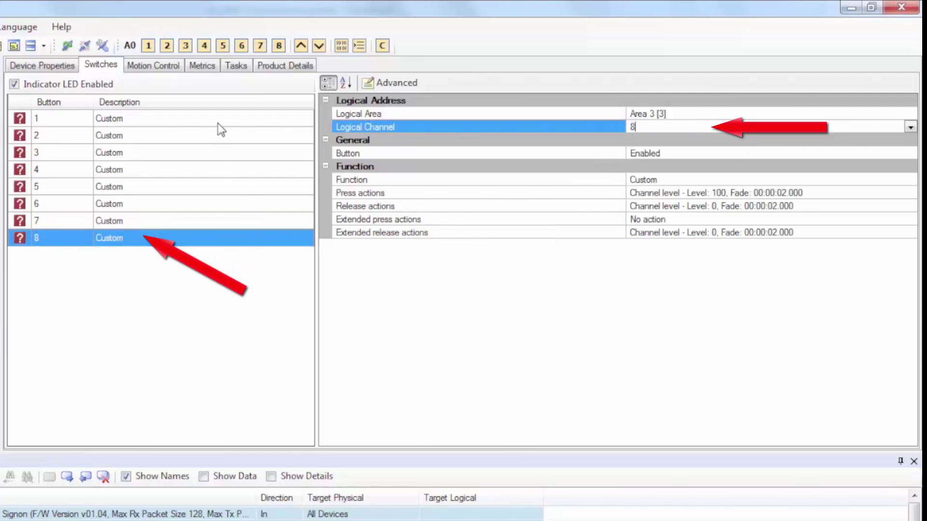
{"action": "key", "text": "Return"}
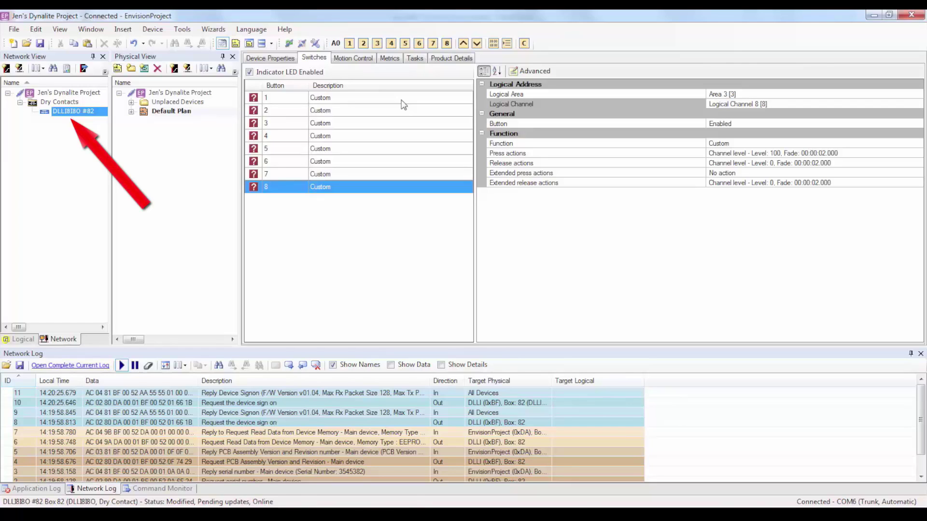
Write the modified data of DLLI8I8O #82 to the device.
{"action": "right_click", "coordinate": [83, 114]}
{"action": "left_click", "coordinate": [111, 139]}
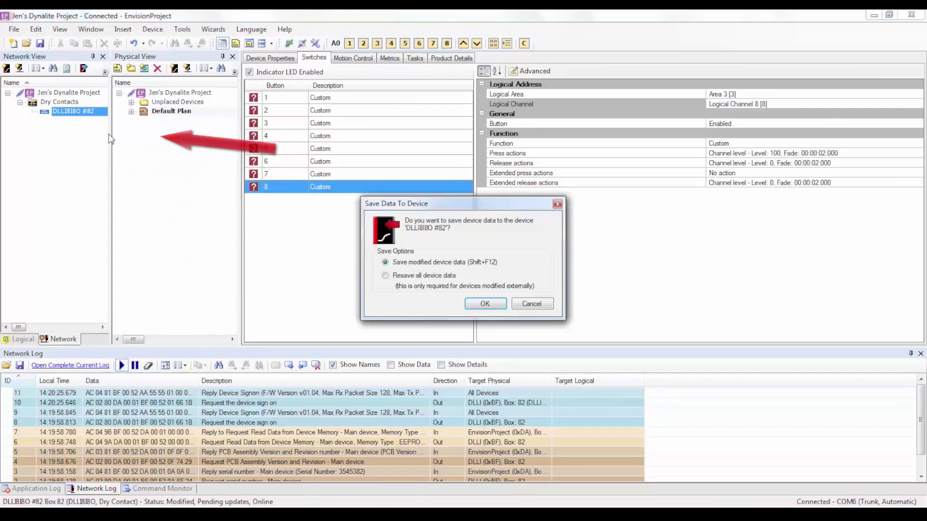
{"action": "left_click", "coordinate": [484, 303]}
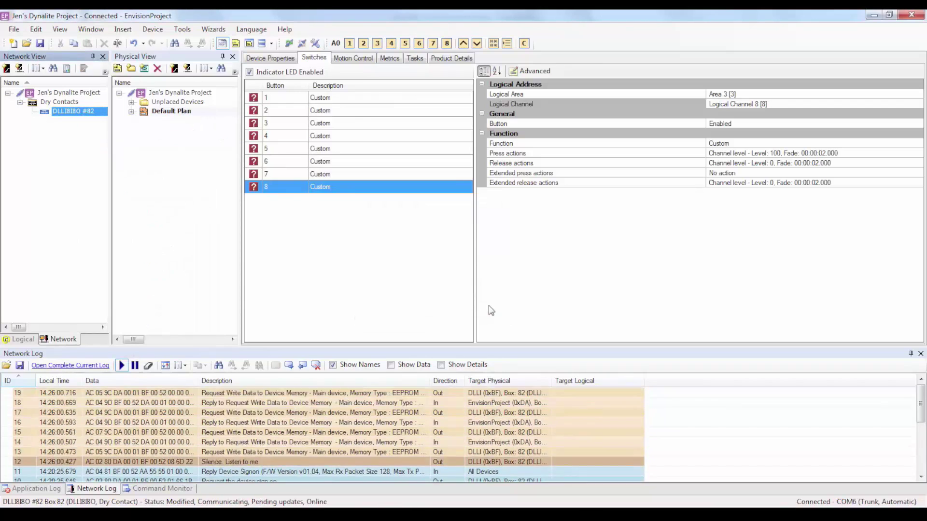